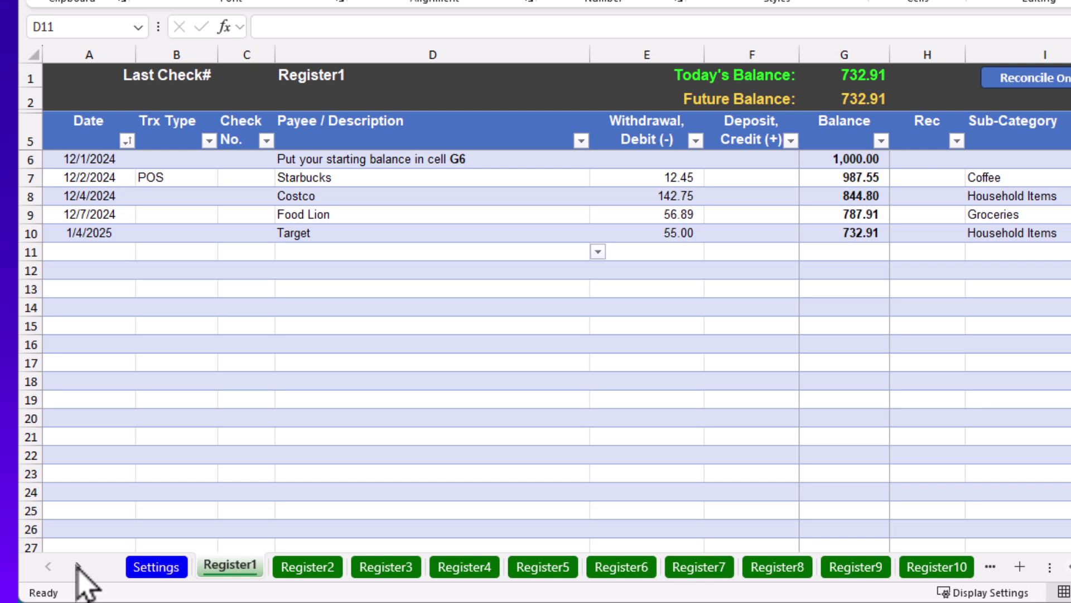
# - Look through the workbook's sheet tabs from Settings to All_Registers and return to the first ones
pyautogui.click(79, 566)
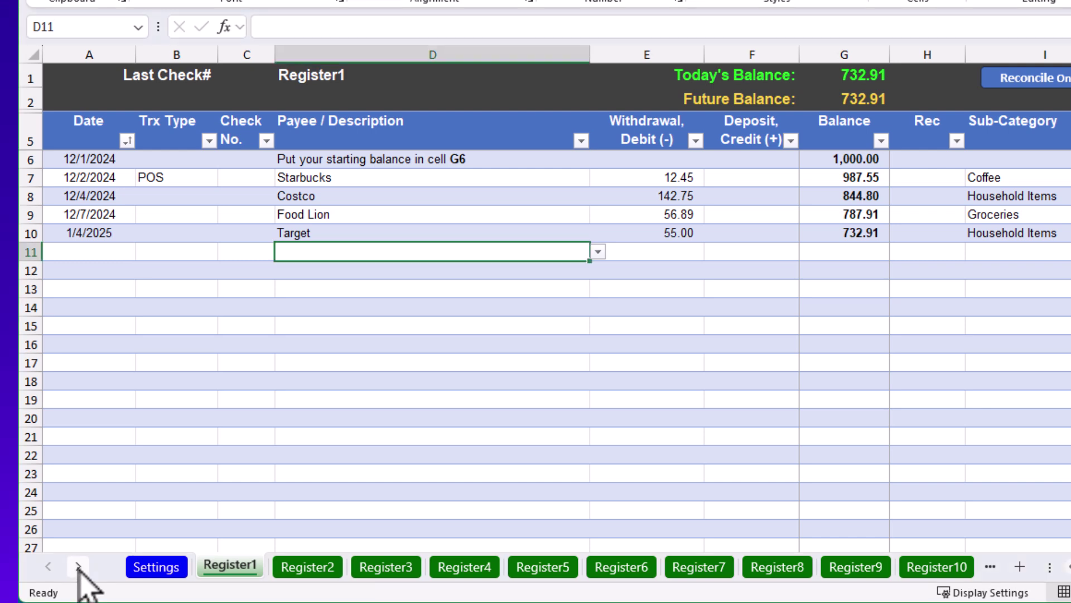
pyautogui.click(78, 567)
pyautogui.click(78, 567)
pyautogui.click(78, 567)
pyautogui.click(78, 566)
pyautogui.click(78, 567)
pyautogui.click(78, 566)
pyautogui.click(78, 566)
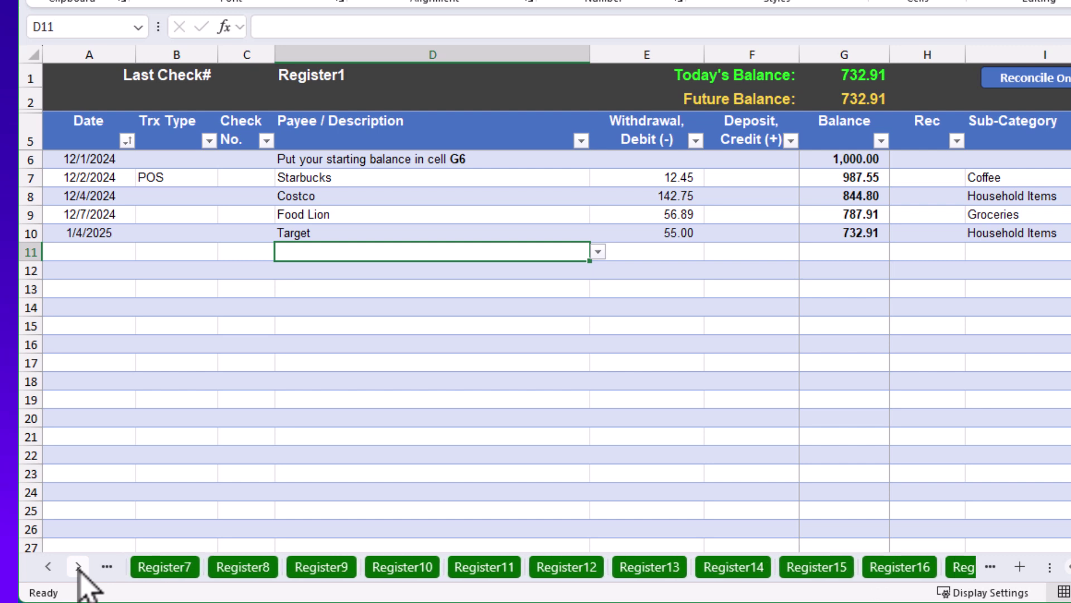
pyautogui.click(78, 566)
pyautogui.click(78, 566)
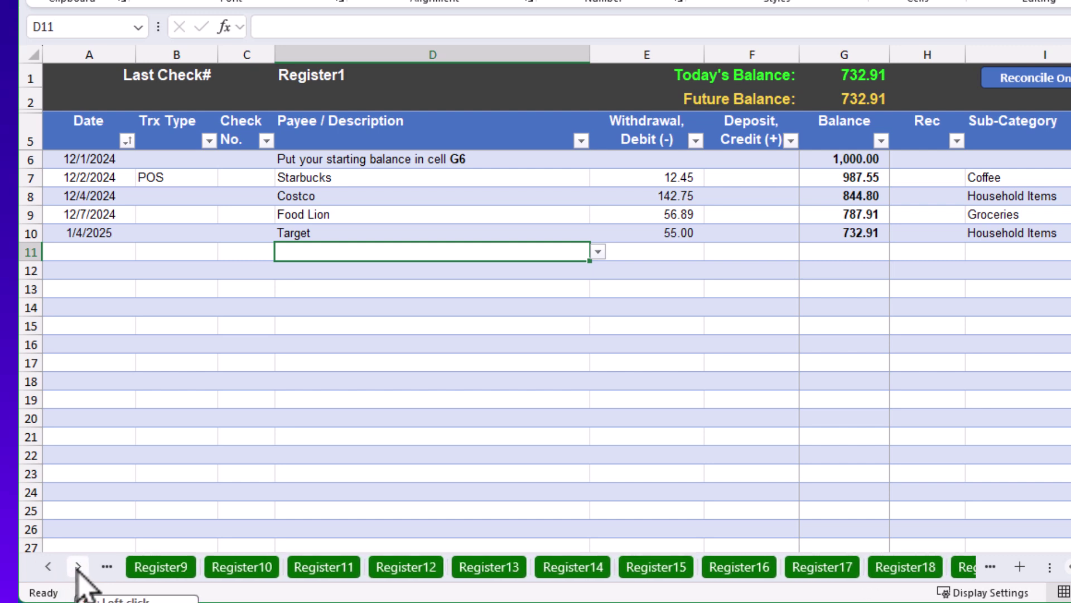
pyautogui.click(79, 567)
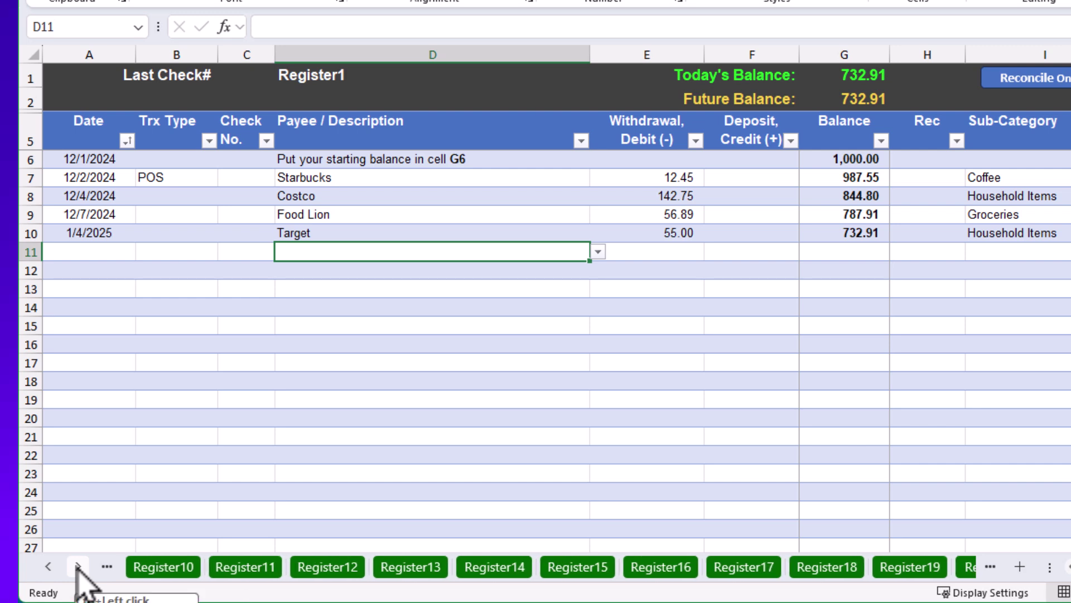
pyautogui.keyDown('ctrl'); pyautogui.click(78, 567); pyautogui.keyUp('ctrl')
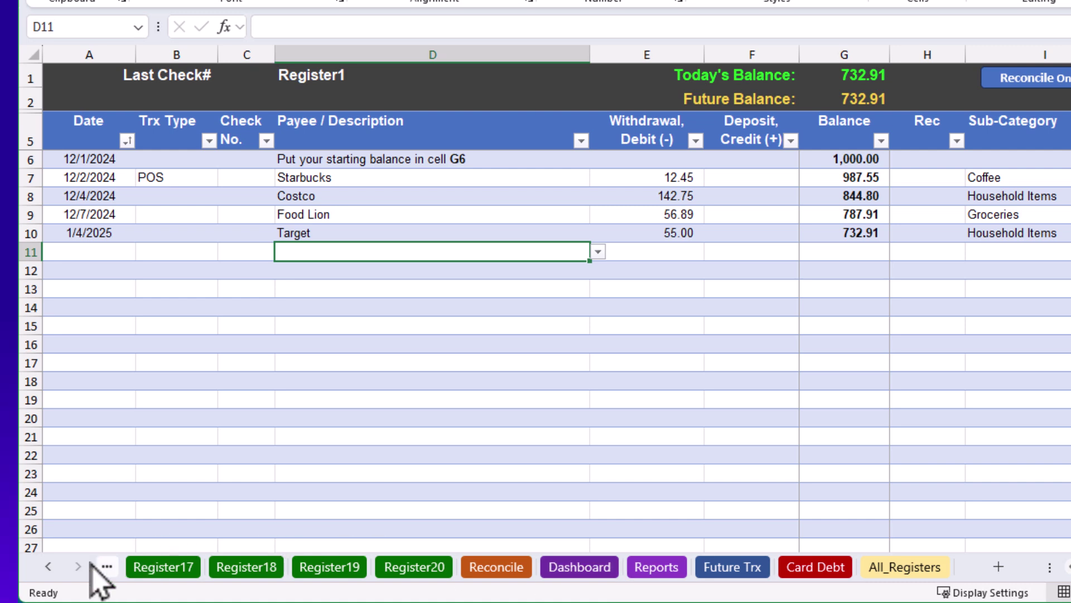
pyautogui.keyDown('ctrl'); pyautogui.click(48, 566); pyautogui.keyUp('ctrl')
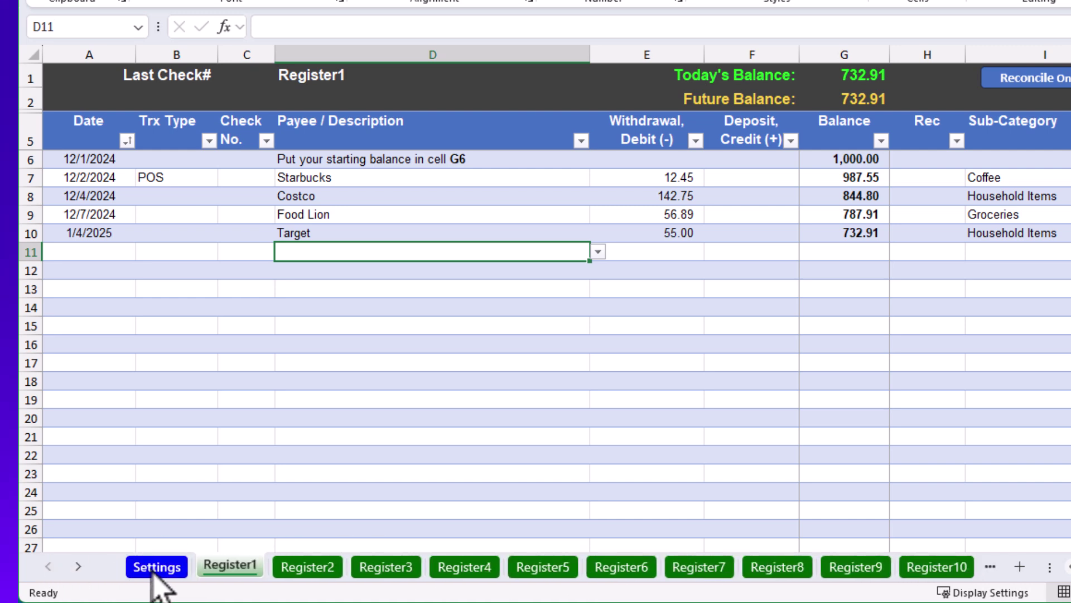
# - Review the account list on the Settings sheet, including the Asset or Liability choices for Register7
pyautogui.click(157, 567)
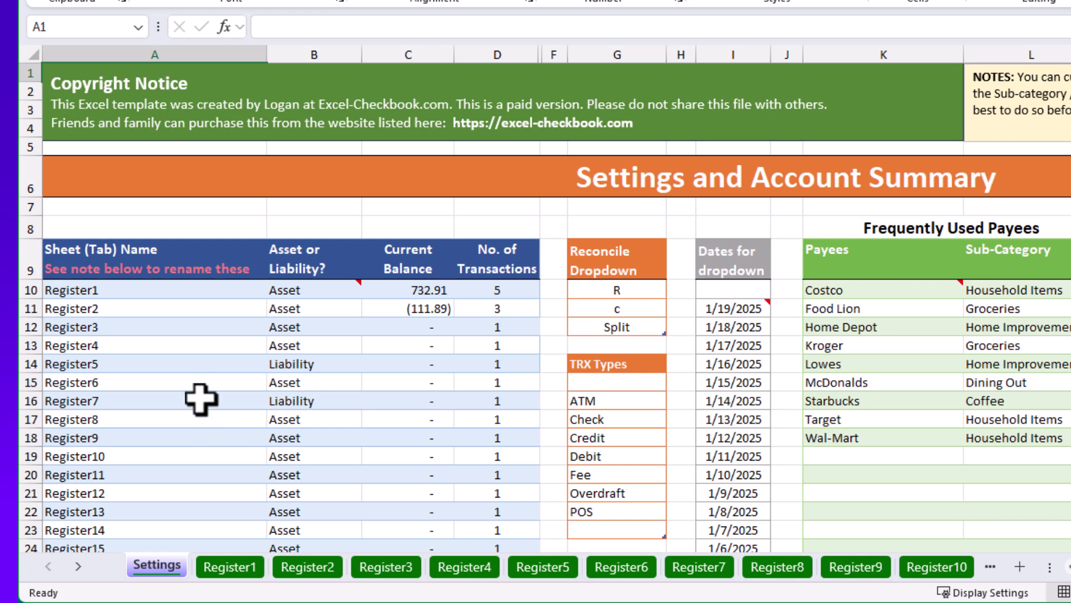
pyautogui.scroll(-3, 190, 399)
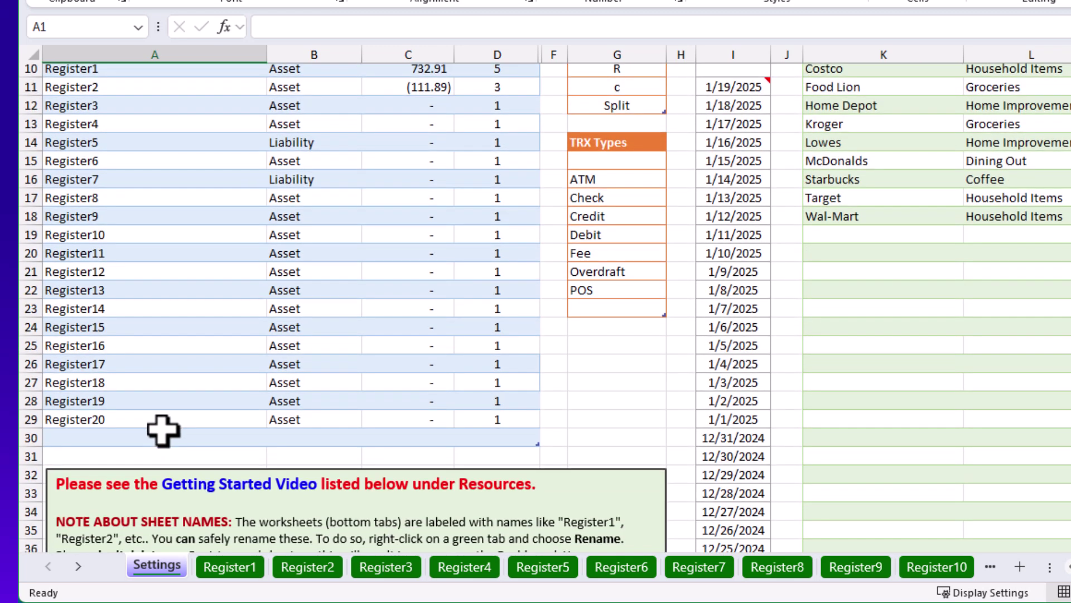
pyautogui.scroll(2, 162, 430)
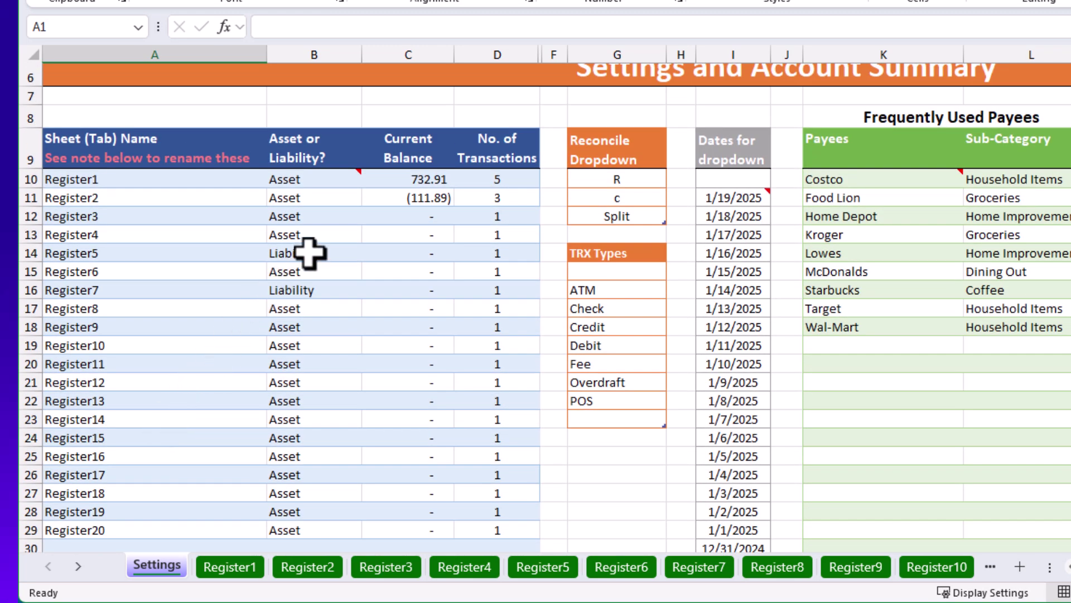
pyautogui.click(326, 290)
pyautogui.click(369, 289)
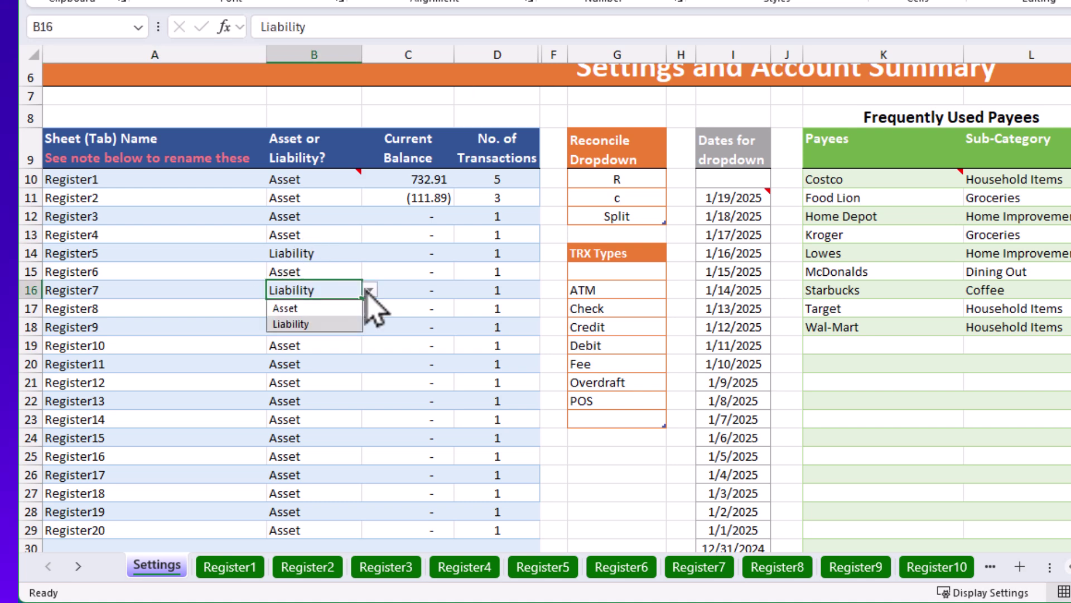
pyautogui.click(315, 273)
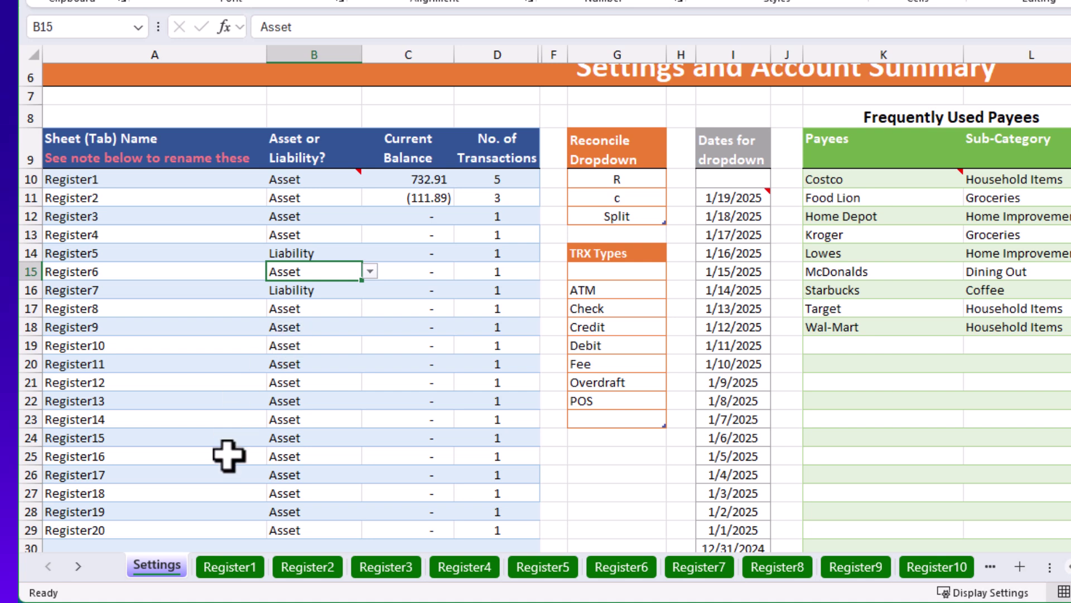
pyautogui.scroll(2, 228, 453)
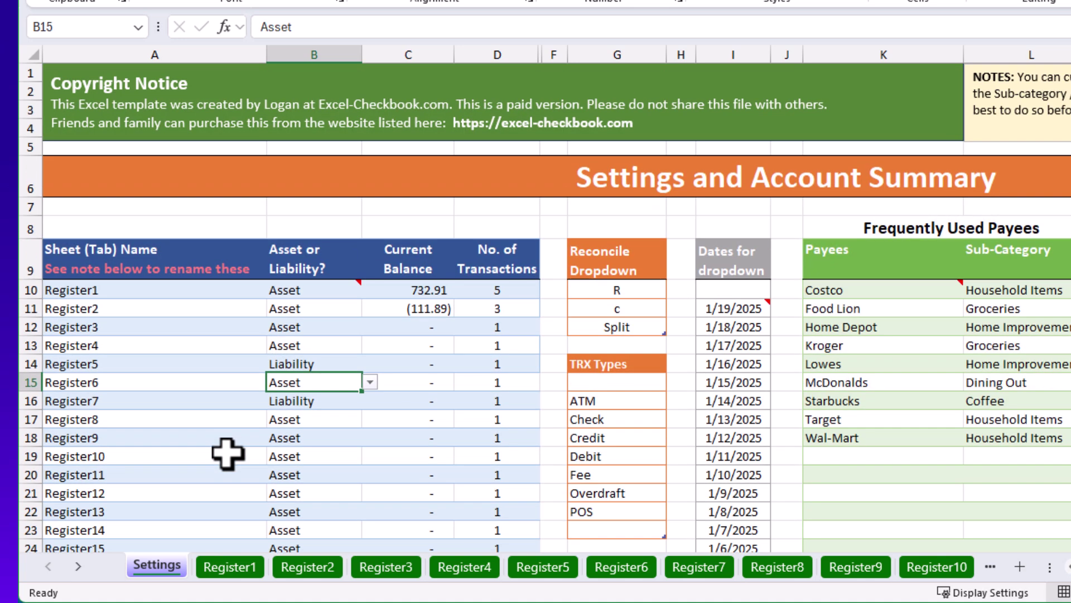
# - Rename the Register1 sheet as Main
pyautogui.rightClick(233, 572)
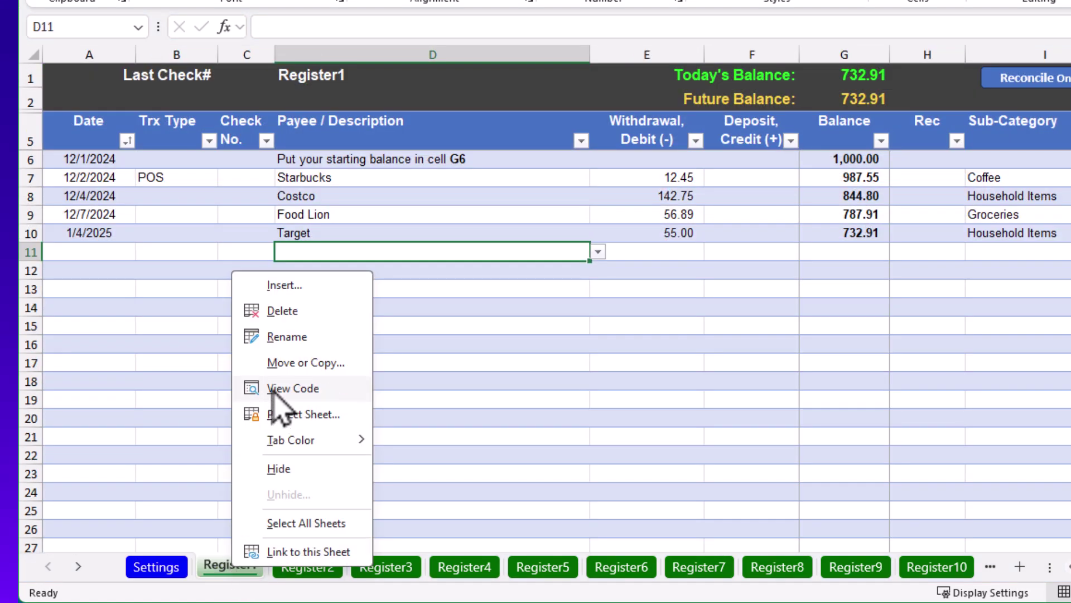
pyautogui.click(295, 337)
pyautogui.write('Main')
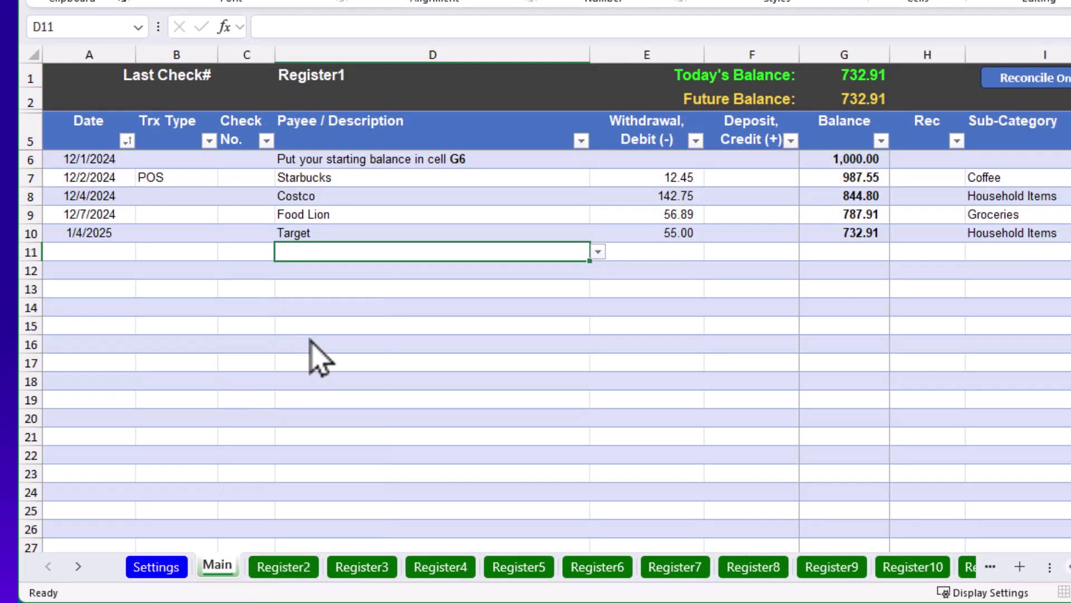
pyautogui.press('Return')
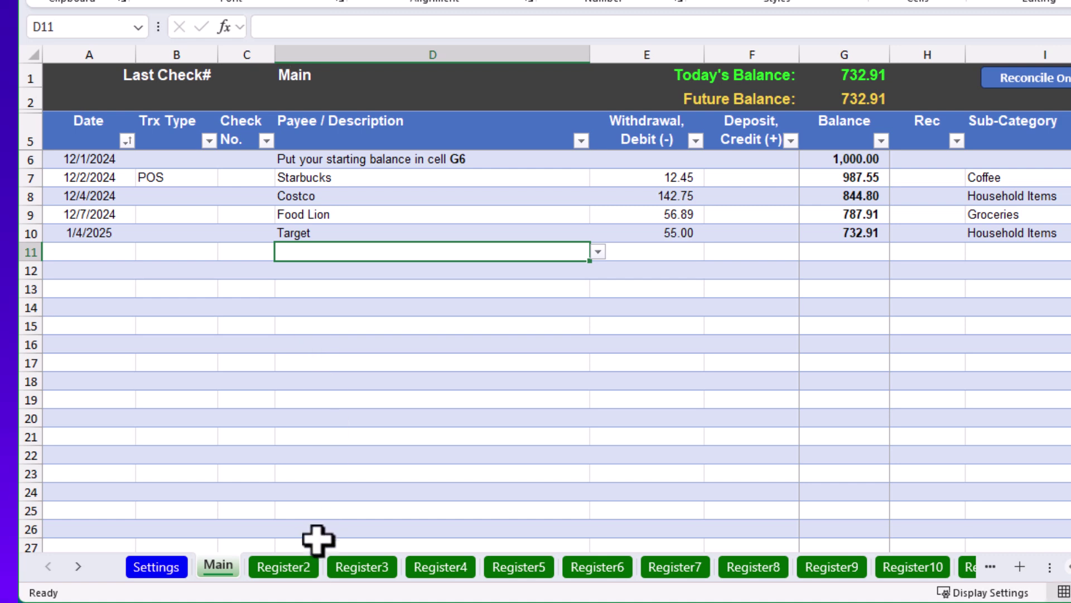
# - Rename the Register2 sheet as Joint
pyautogui.rightClick(299, 568)
pyautogui.click(353, 339)
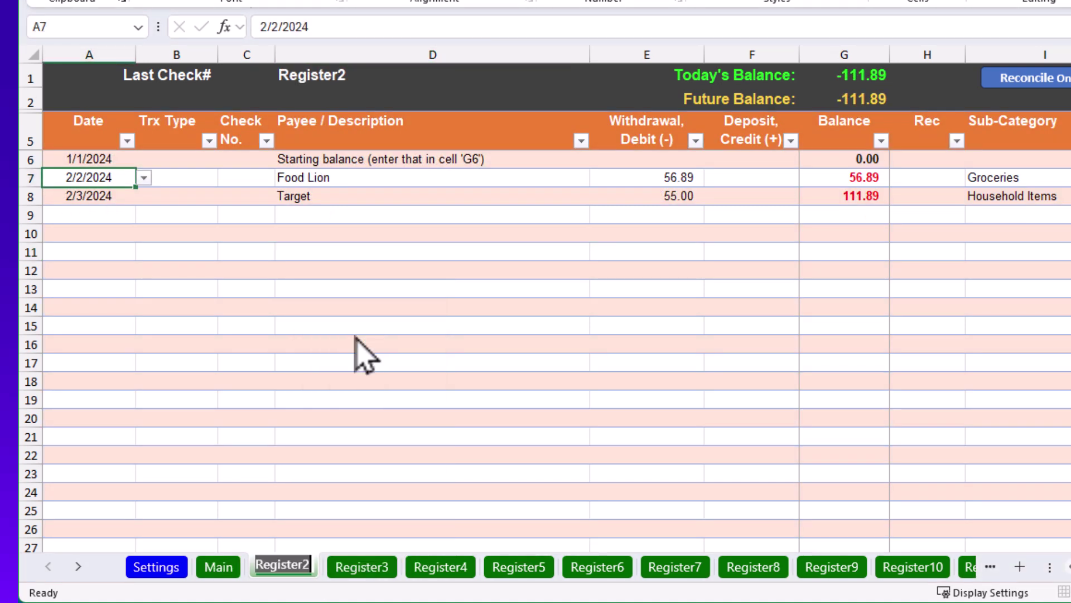
pyautogui.write('Joint')
pyautogui.press('Return')
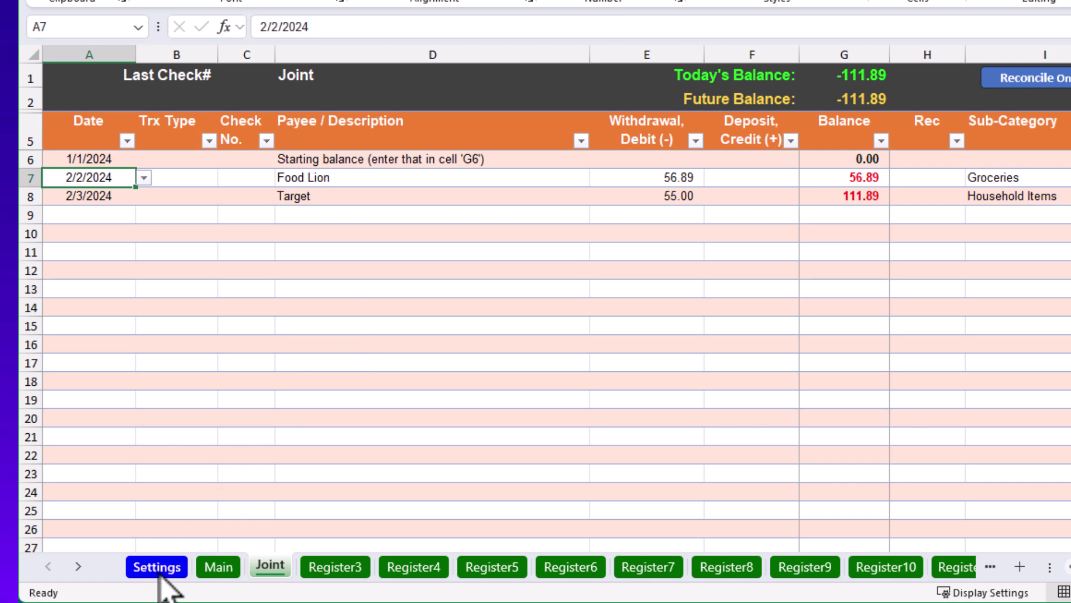
# - Check the account names listed on the Settings sheet and the register names on the Reconcile sheet
pyautogui.click(174, 569)
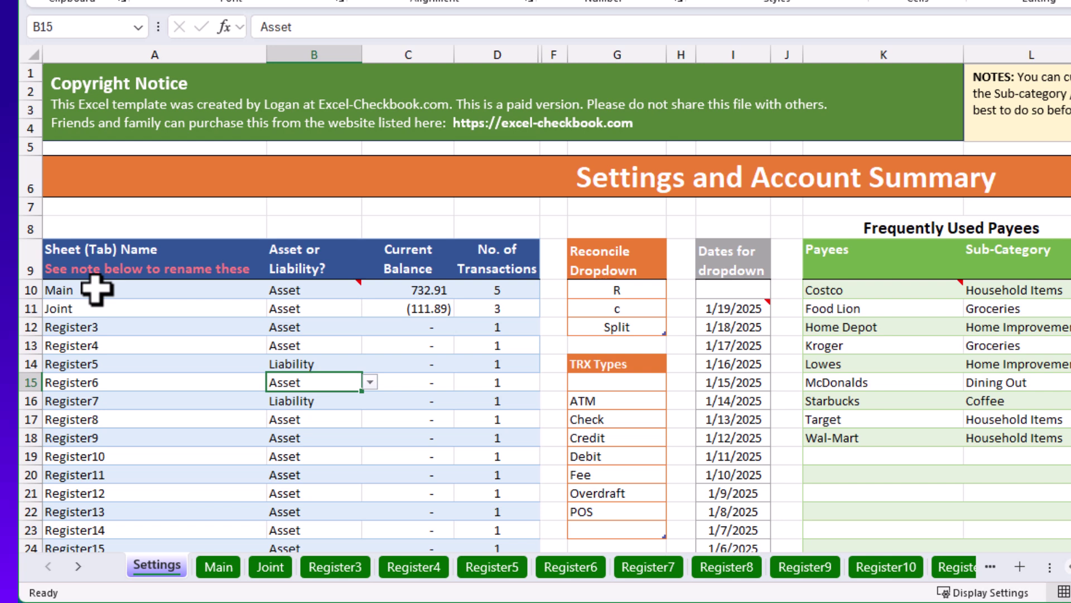
pyautogui.click(79, 567)
pyautogui.click(78, 566)
pyautogui.click(78, 566)
pyautogui.click(78, 566)
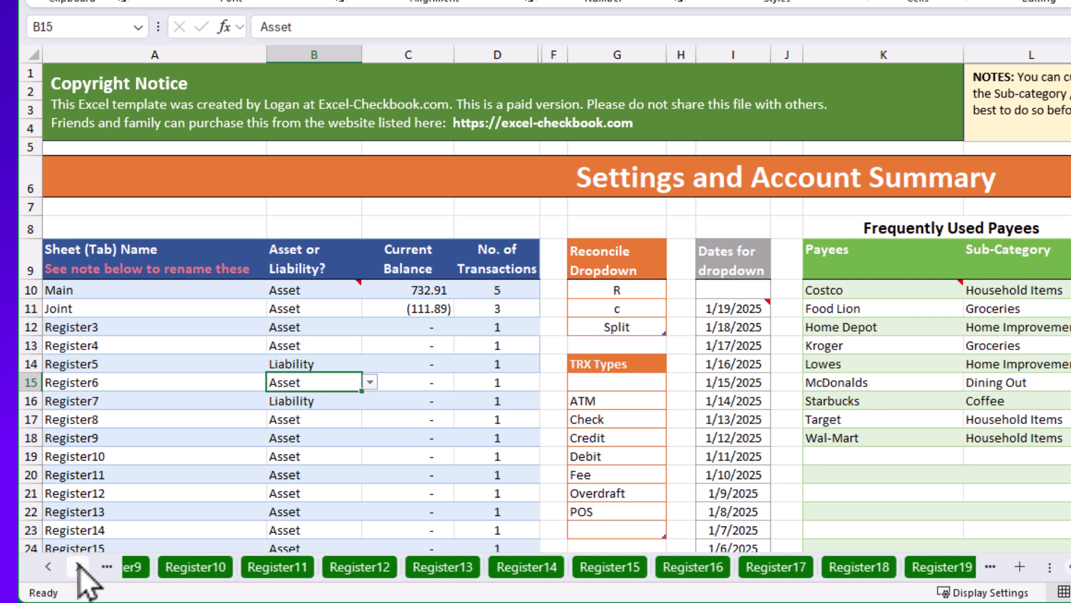
pyautogui.click(78, 566)
pyautogui.click(78, 566)
pyautogui.click(78, 566)
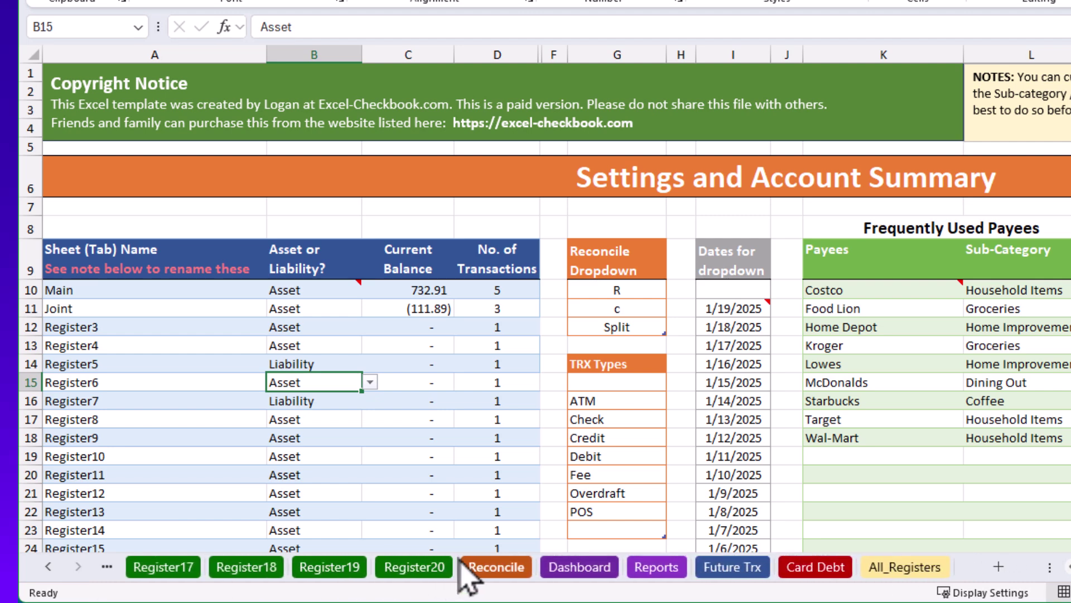
pyautogui.click(488, 566)
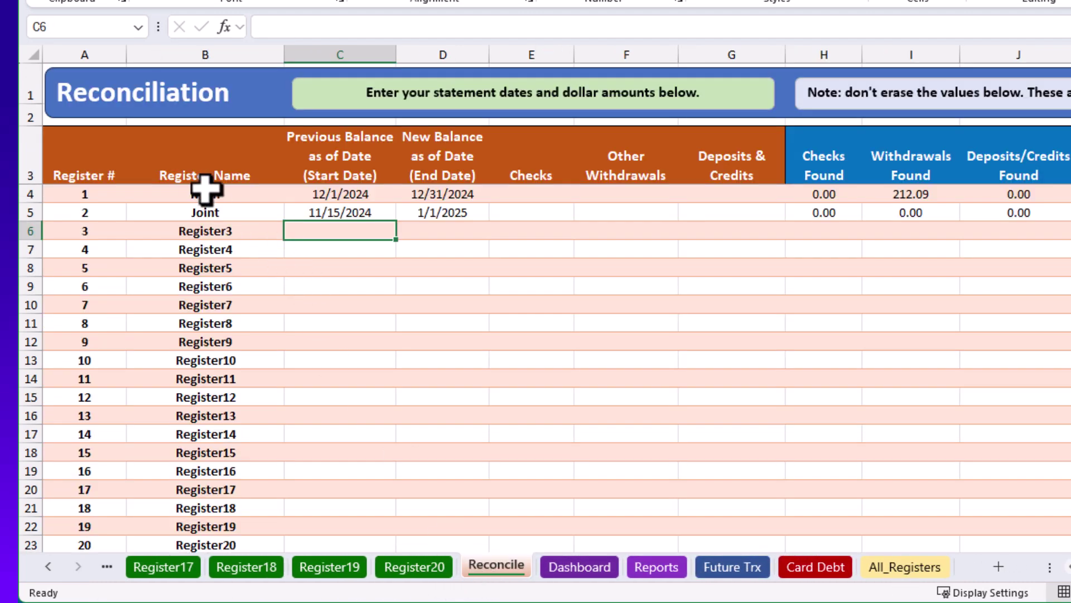
# - Show the available worksheet names for cell H8 on the Future Trx sheet
pyautogui.click(732, 570)
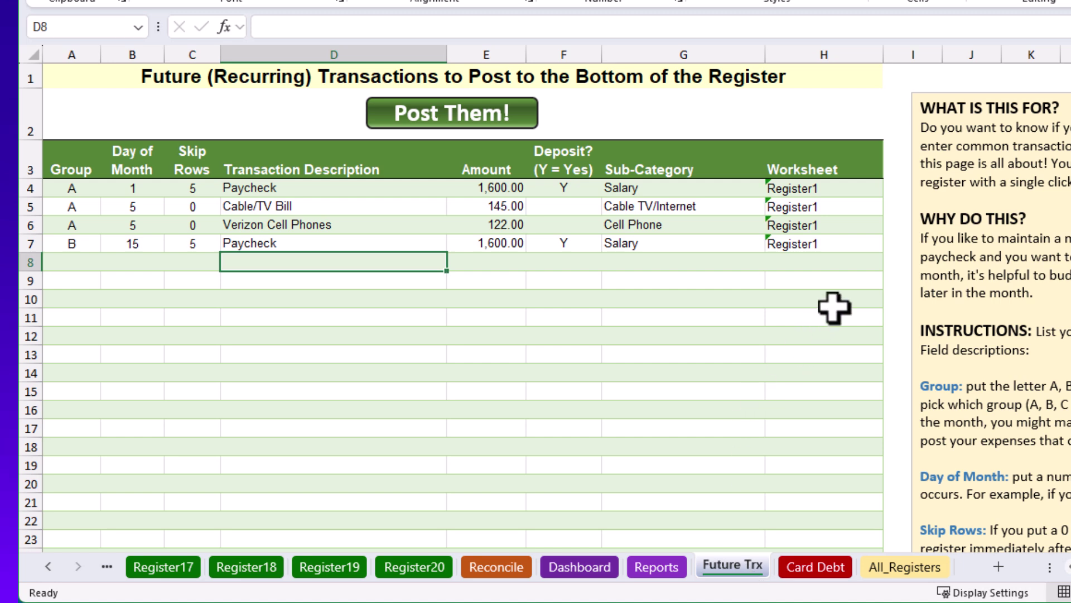
pyautogui.click(840, 265)
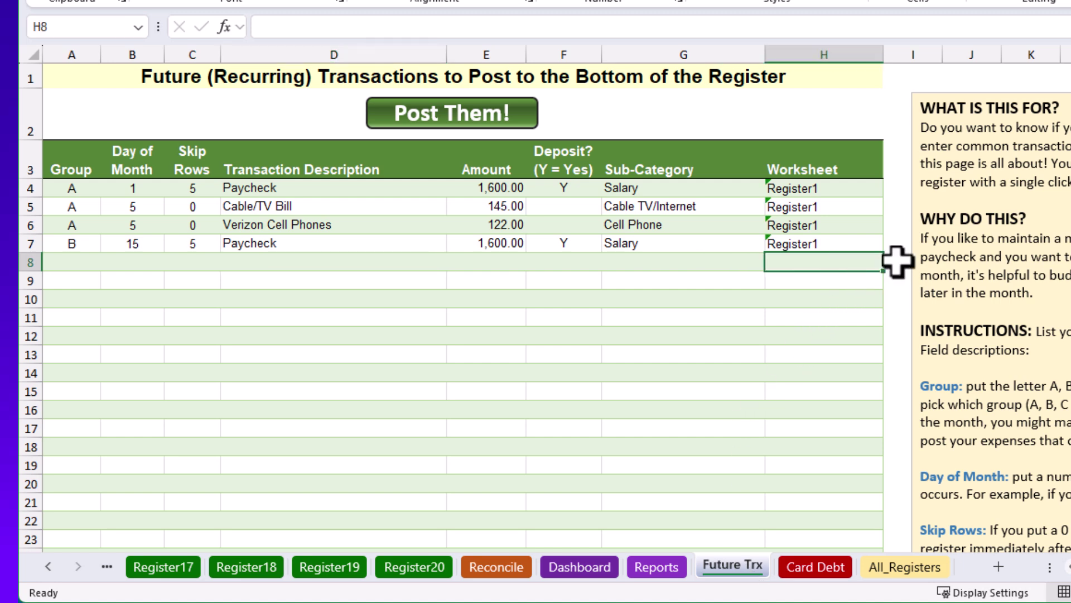
pyautogui.click(891, 261)
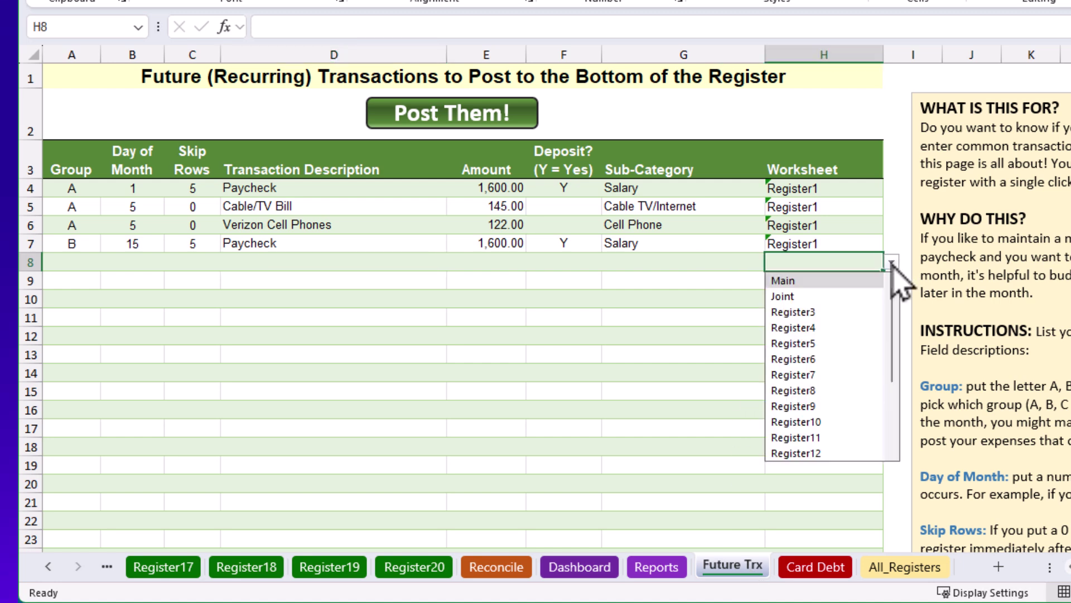
# - Set the worksheet of the first Paycheck transaction in cell H4 to Main
pyautogui.click(832, 189)
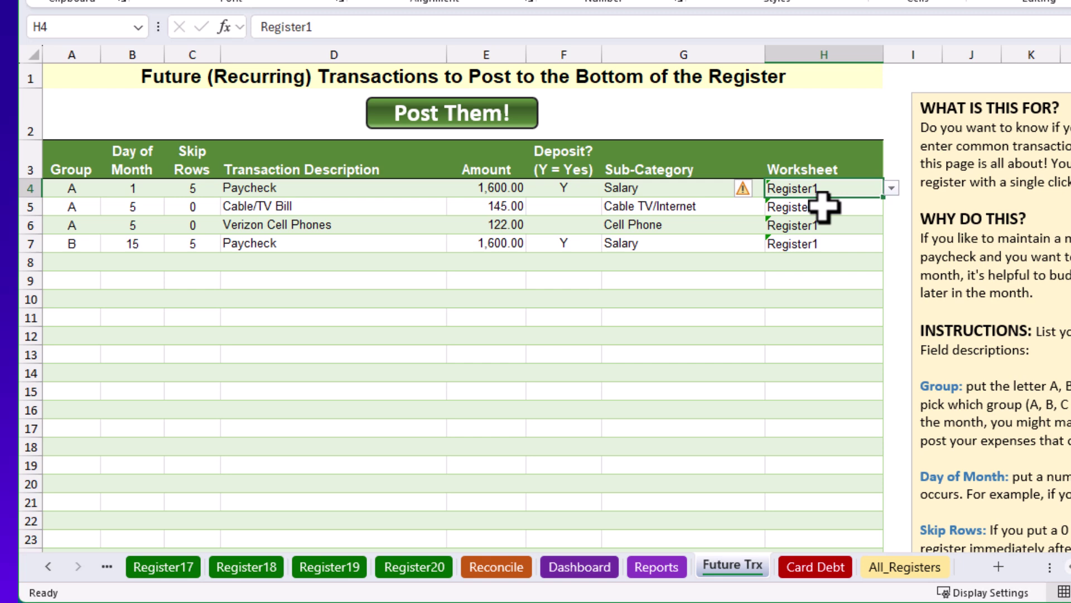
pyautogui.click(891, 190)
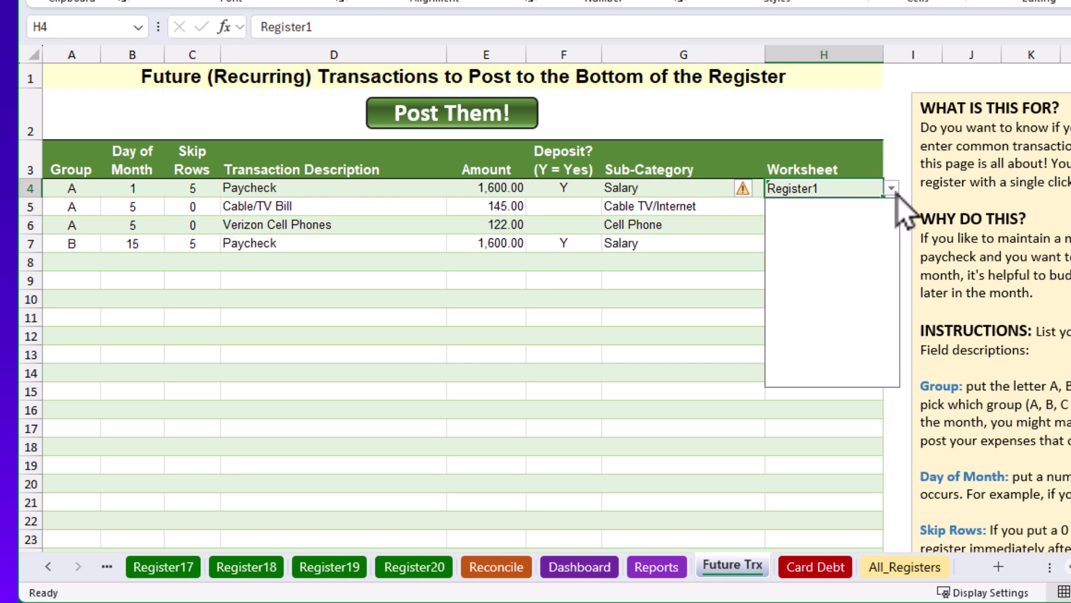
pyautogui.click(798, 209)
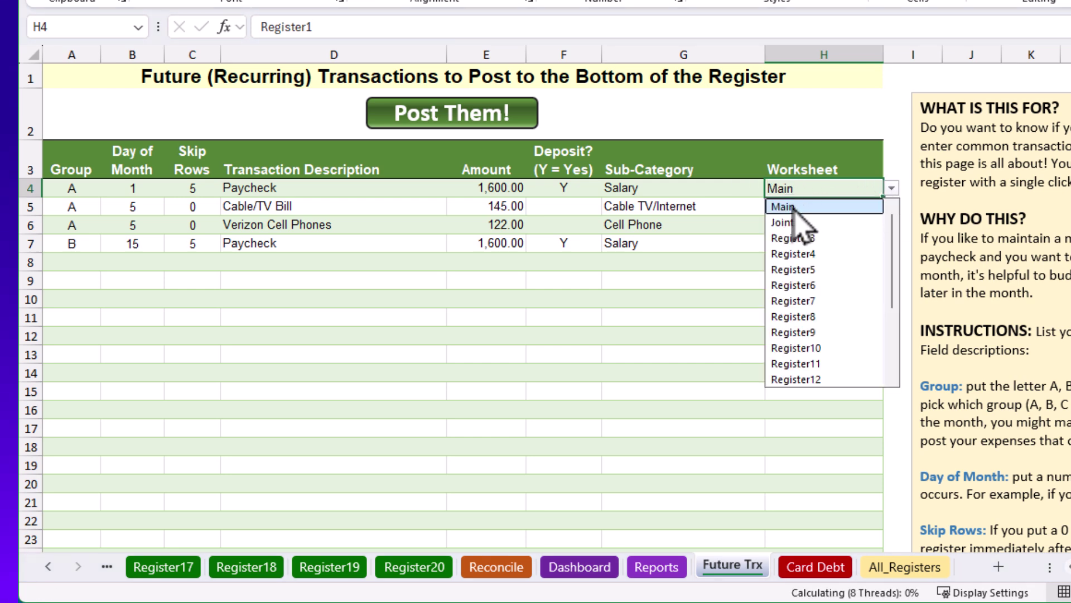
pyautogui.click(808, 208)
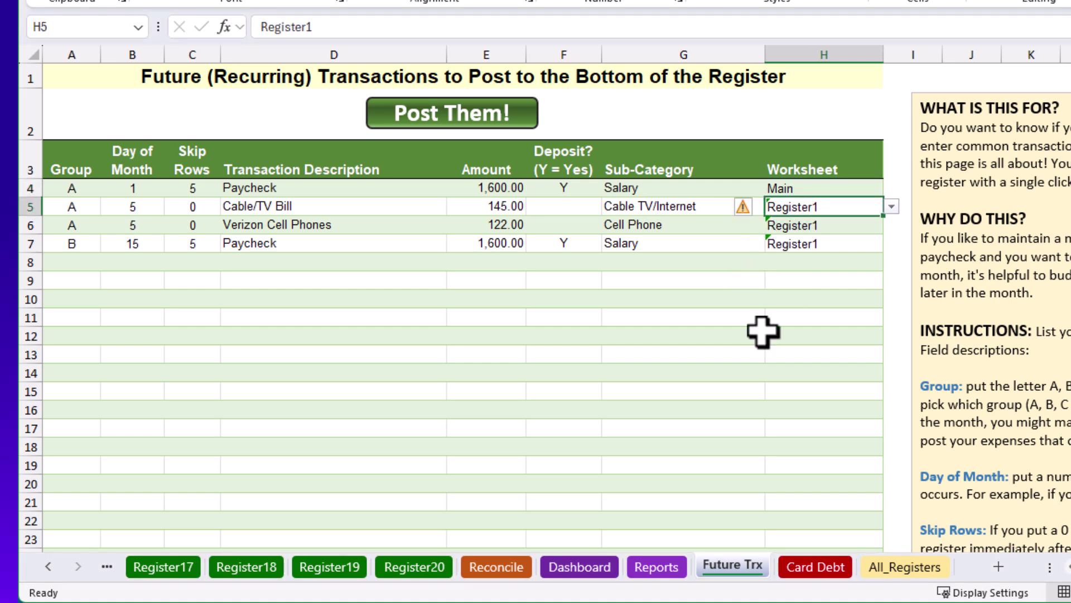
pyautogui.click(739, 362)
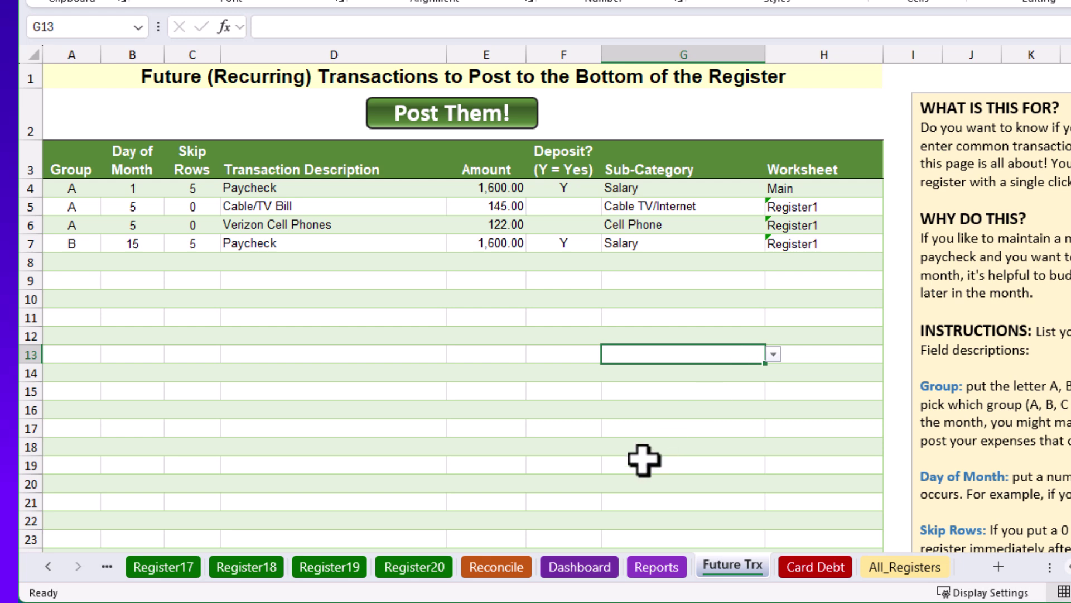
# - View the Dashboard charts filtered to the Food/drink category, and clear the category filter
pyautogui.click(580, 564)
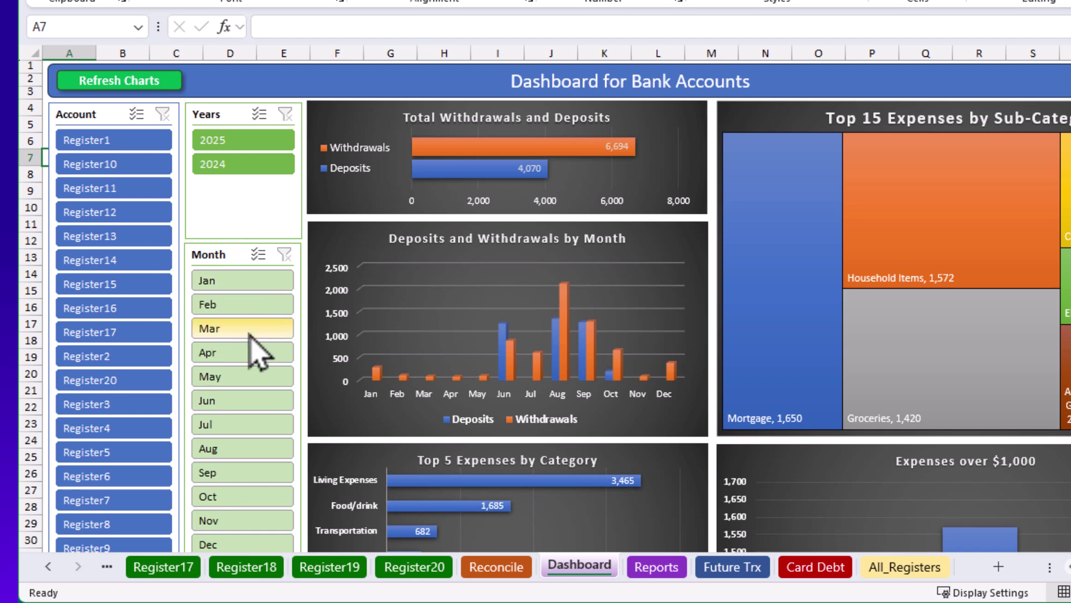
pyautogui.scroll(-6, 257, 351)
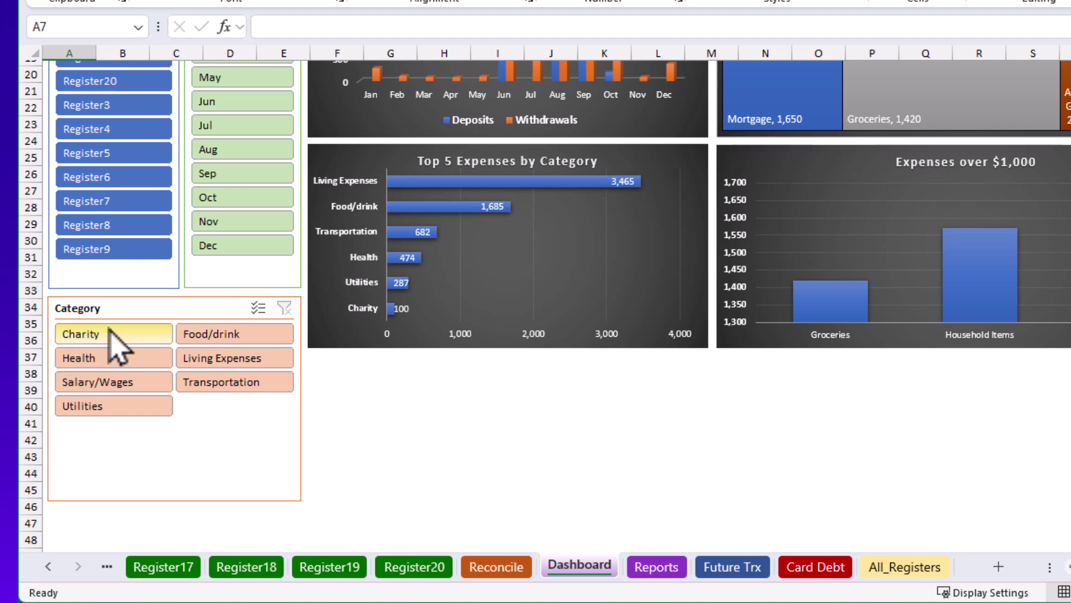
pyautogui.click(233, 335)
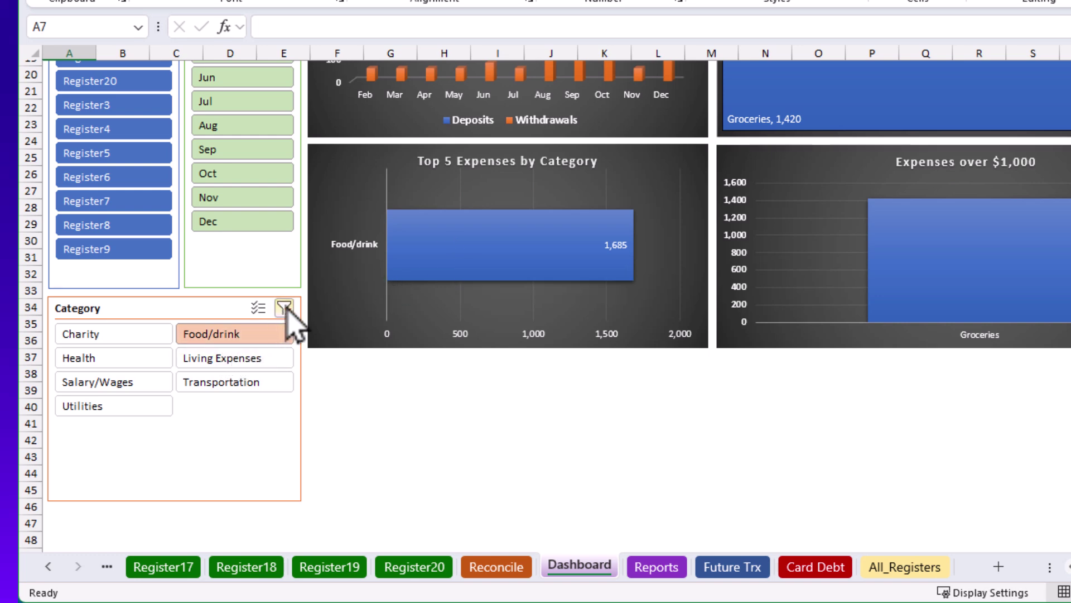
pyautogui.click(237, 333)
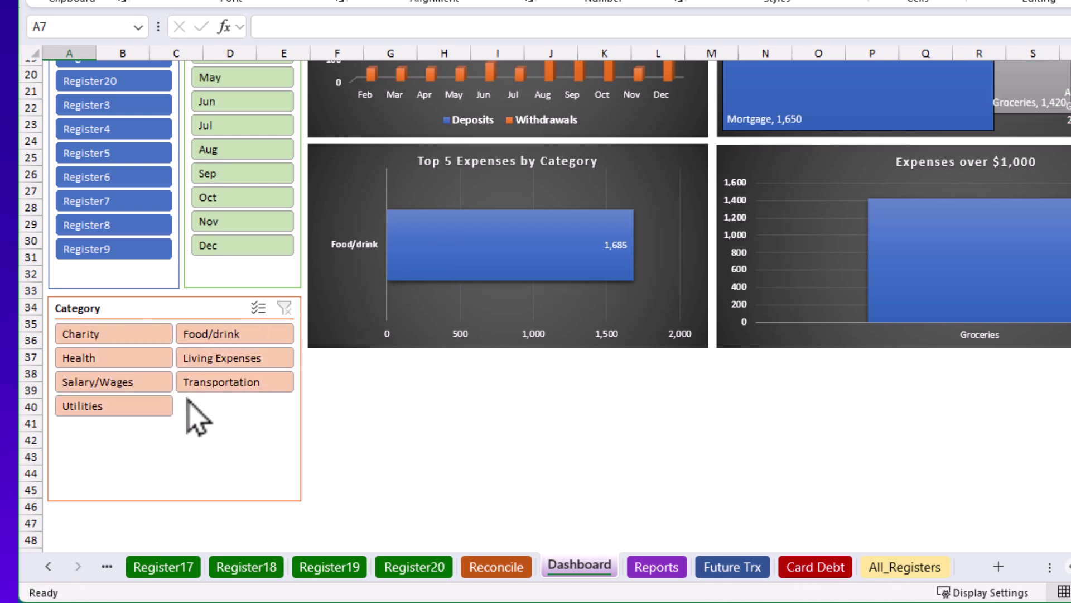
pyautogui.scroll(5, 223, 340)
pyautogui.scroll(2, 224, 335)
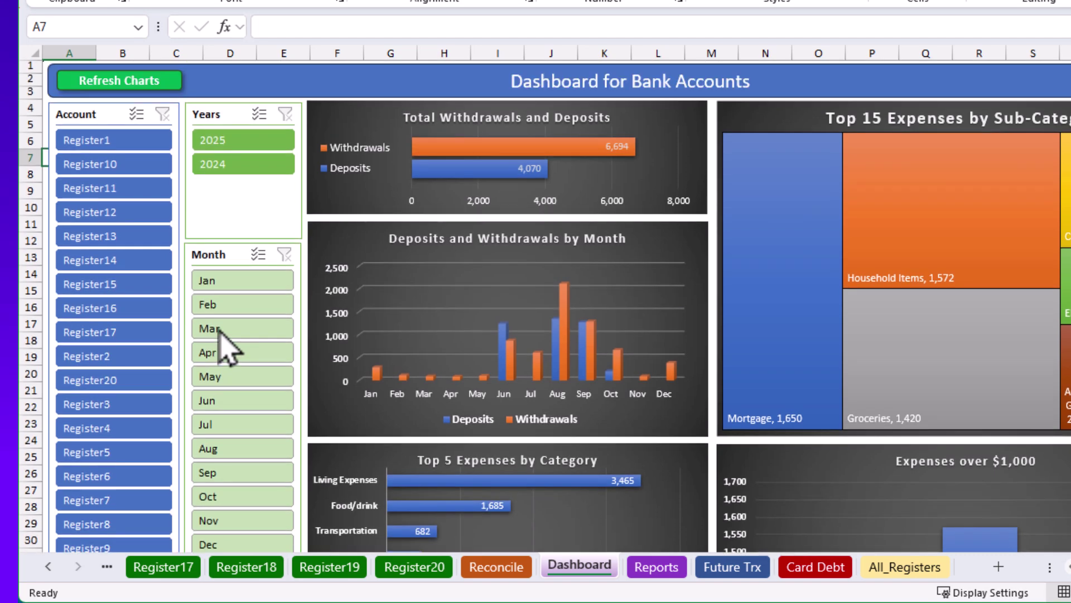
# - Open the Income and Expense Report on the Reports sheet
pyautogui.click(672, 574)
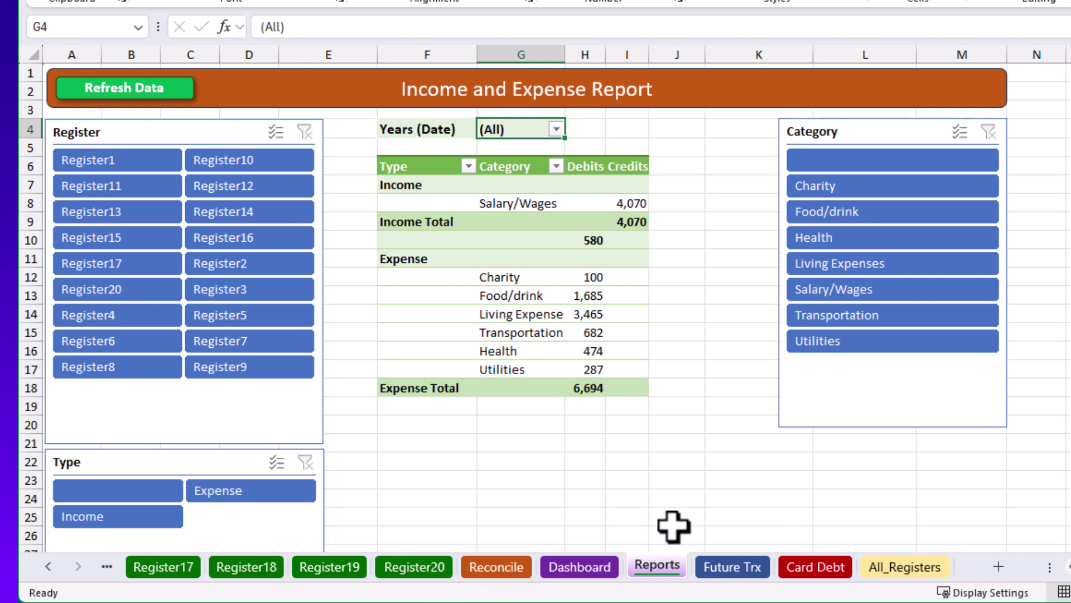
# - Move the Register20 sheet to the end of the workbook, and place the Register19 sheet between All_Registers and Register20
pyautogui.click(413, 567)
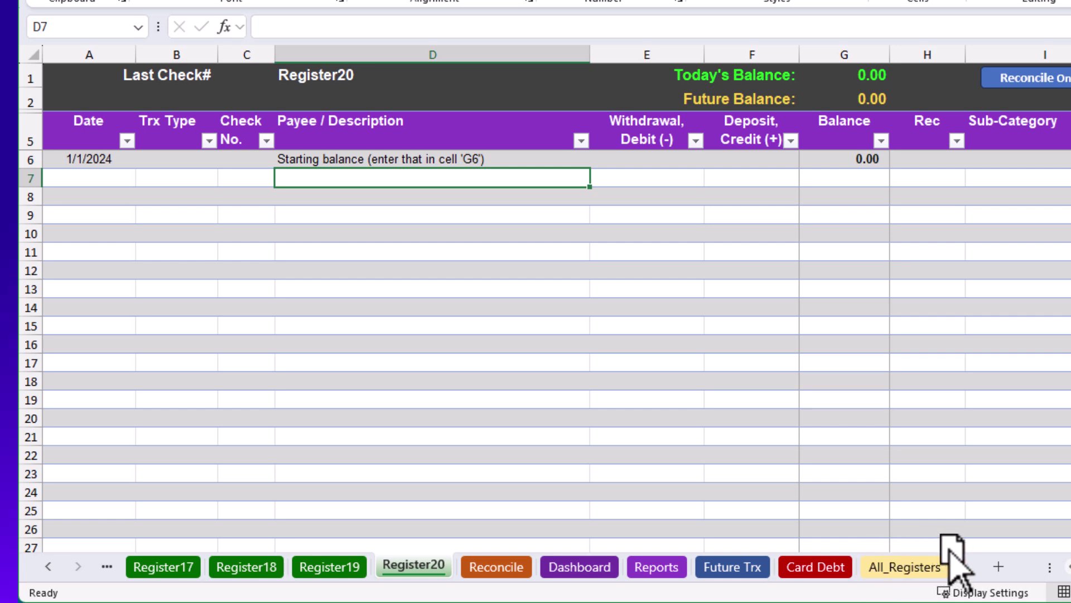
pyautogui.moveTo(960, 566); pyautogui.dragTo(960, 565)
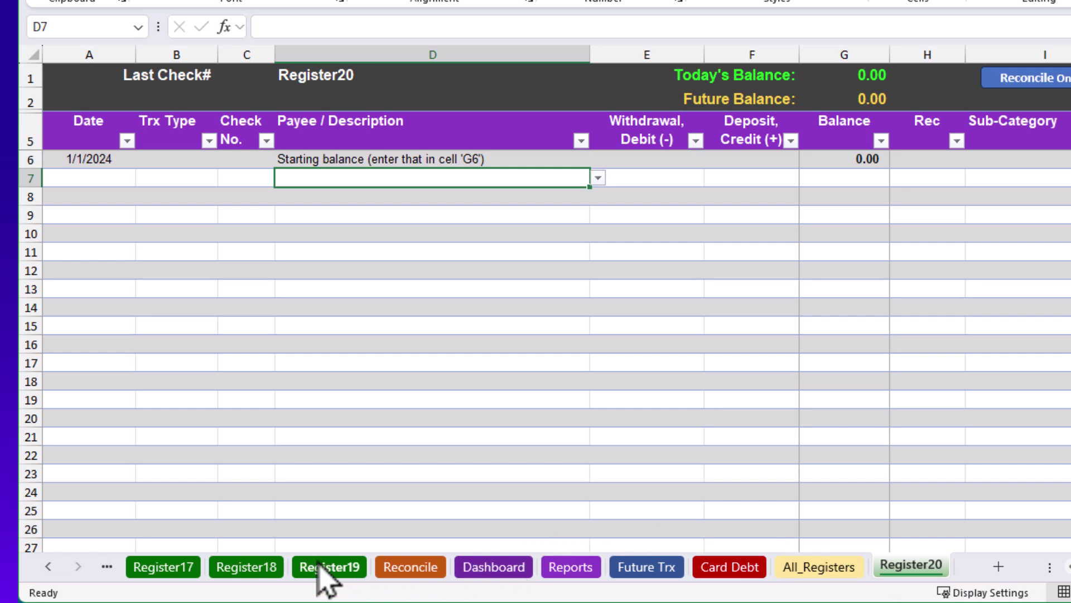
pyautogui.moveTo(321, 566); pyautogui.dragTo(866, 555)
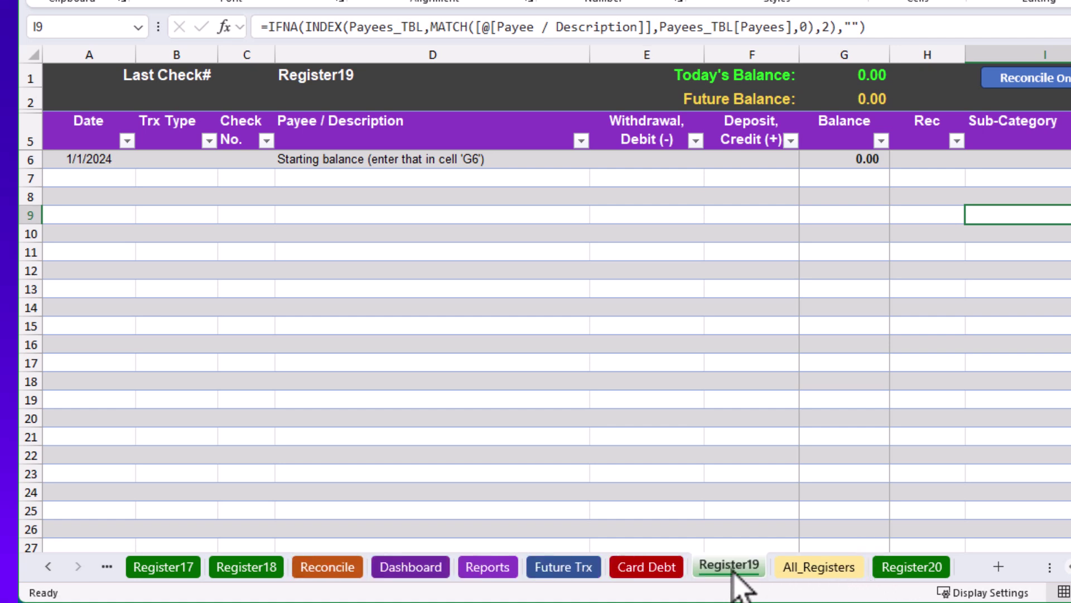
pyautogui.moveTo(730, 571); pyautogui.dragTo(875, 565)
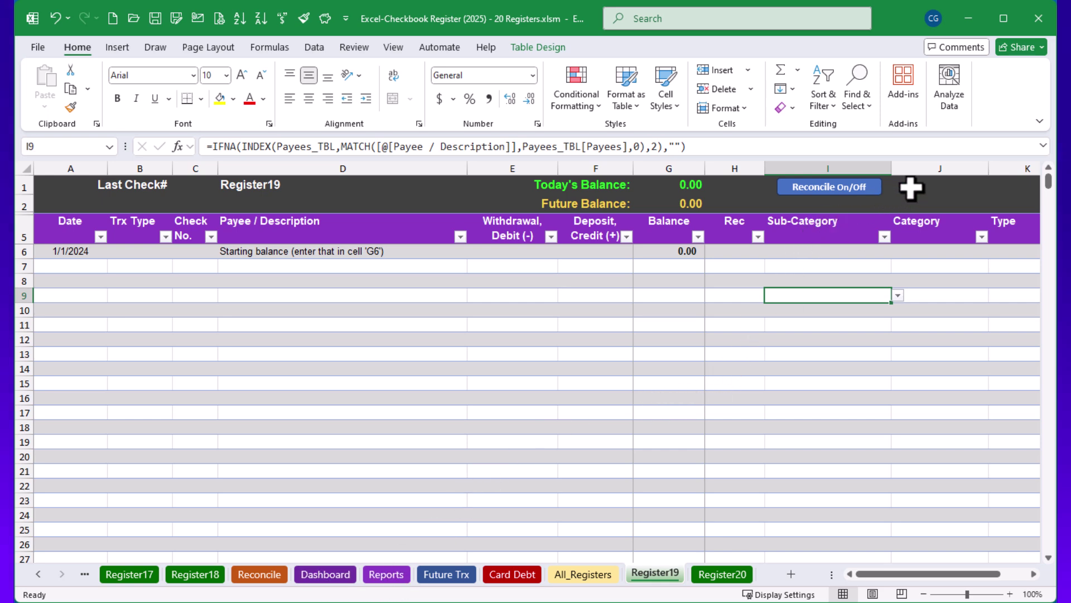
# - Show the insert, delete and hide commands for the Category column J on Register19, dismiss them and select cell D11
pyautogui.rightClick(928, 164)
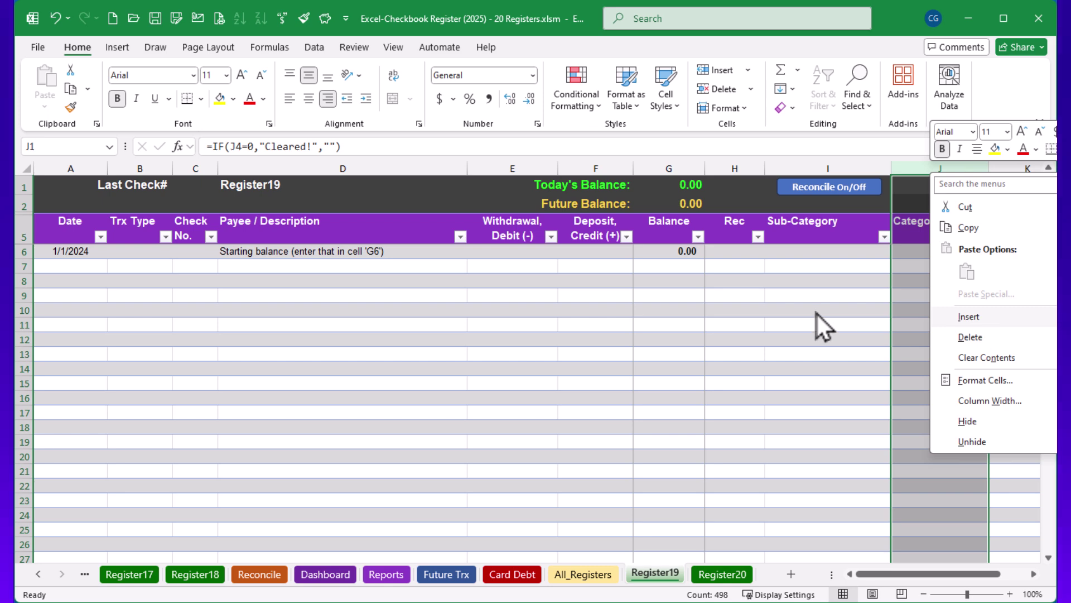
pyautogui.press('Escape')
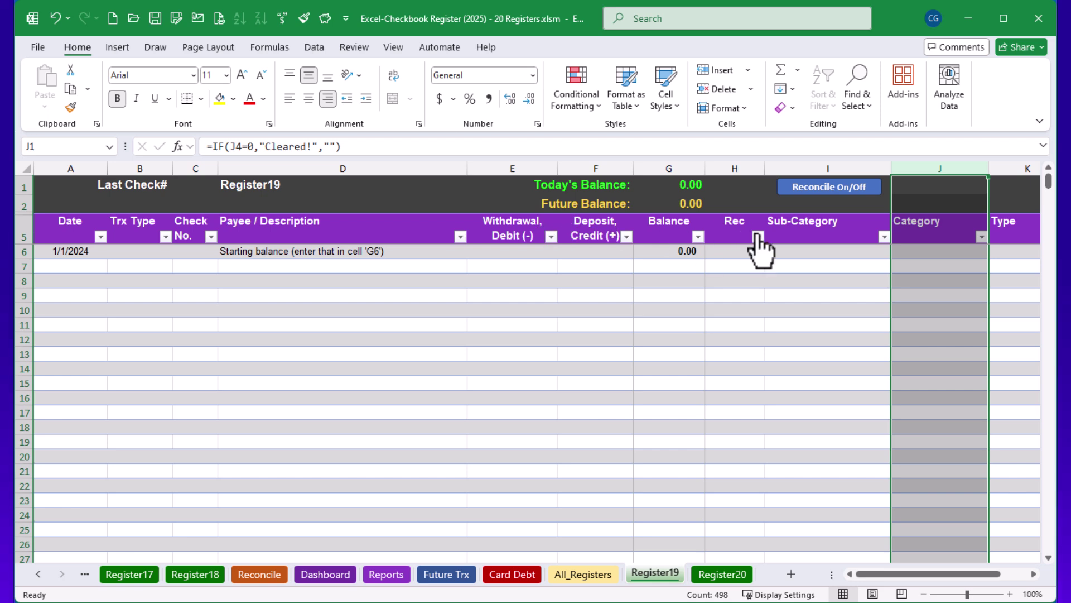
pyautogui.click(416, 326)
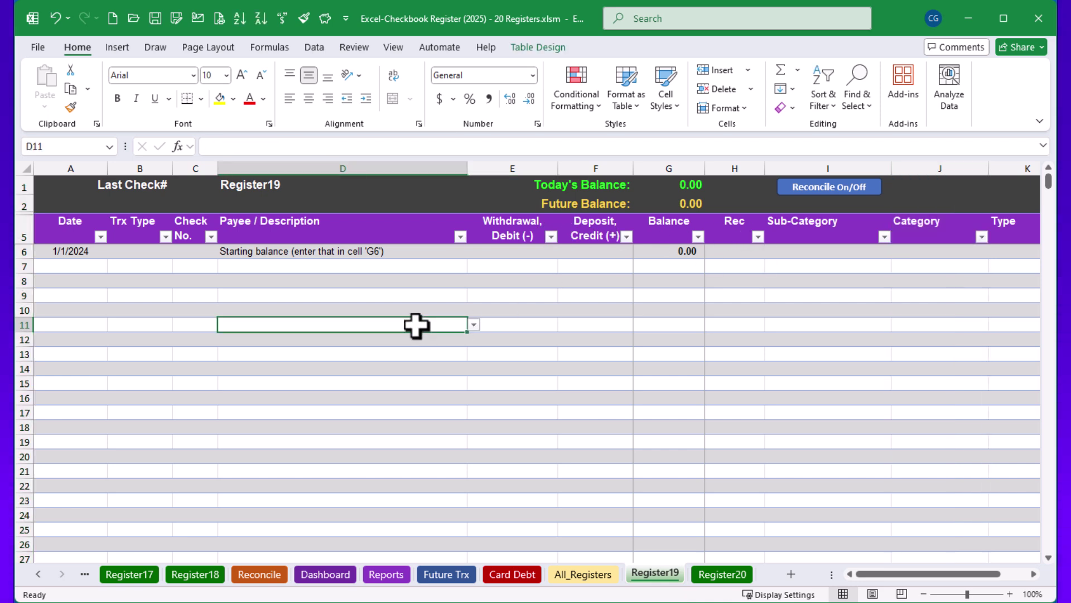